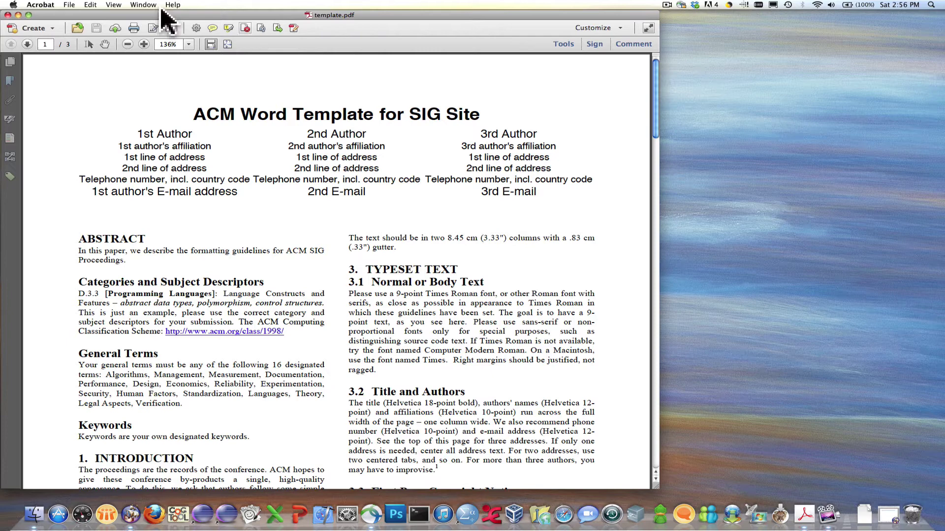
# Open Document Properties and review the fonts, each listed as an embedded subset.
pyautogui.click(68, 5)
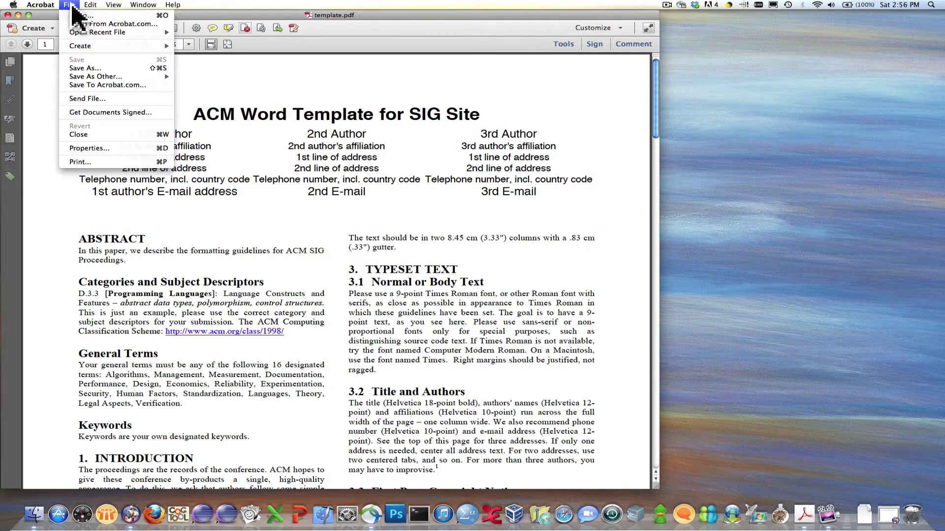
pyautogui.click(107, 149)
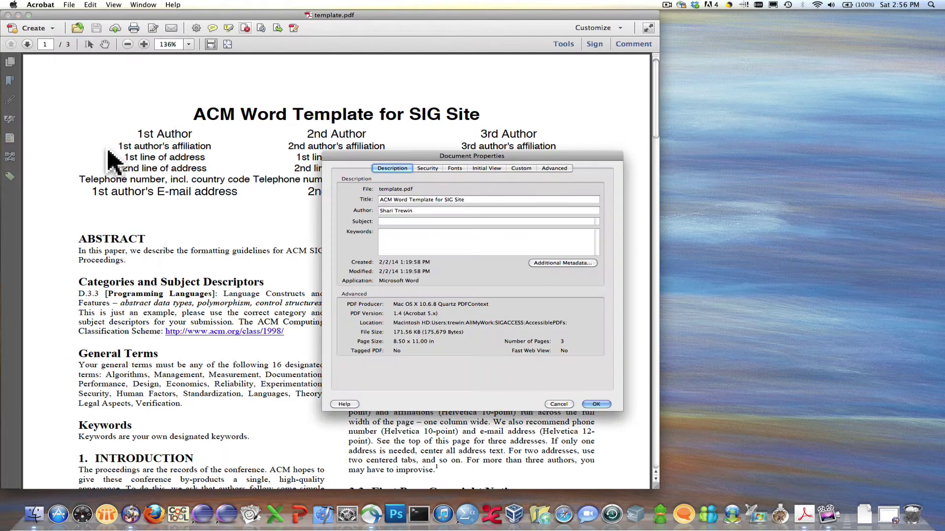
pyautogui.click(456, 168)
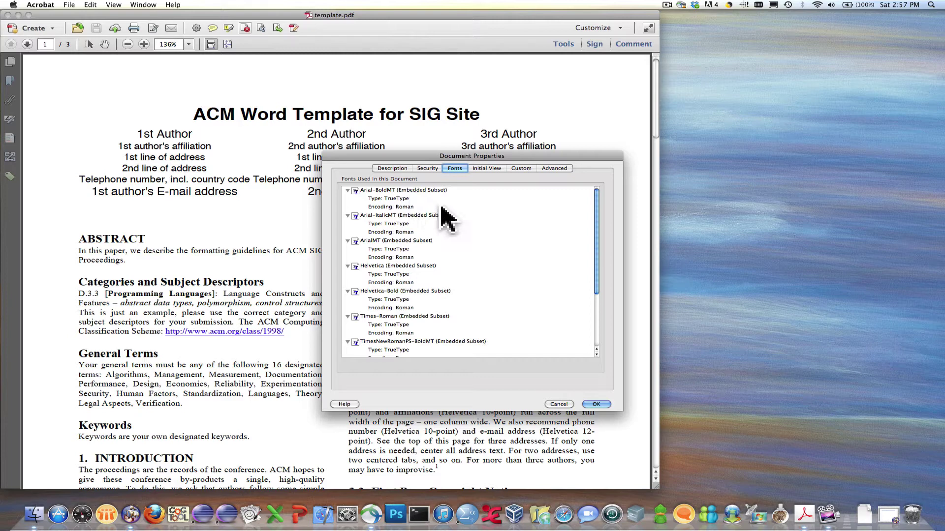
pyautogui.scroll(-1, 496, 235)
pyautogui.scroll(-1, 495, 234)
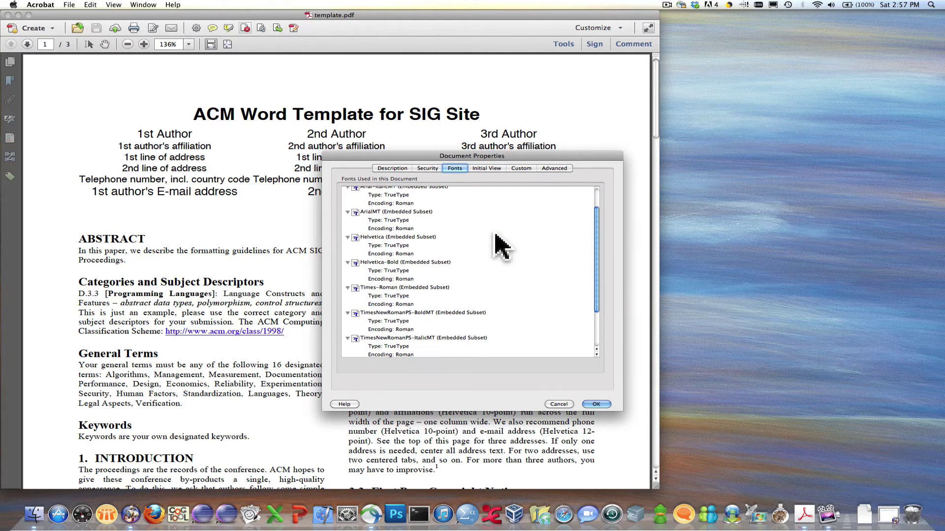
pyautogui.scroll(-1, 496, 234)
pyautogui.scroll(-1, 495, 235)
pyautogui.scroll(-1, 502, 246)
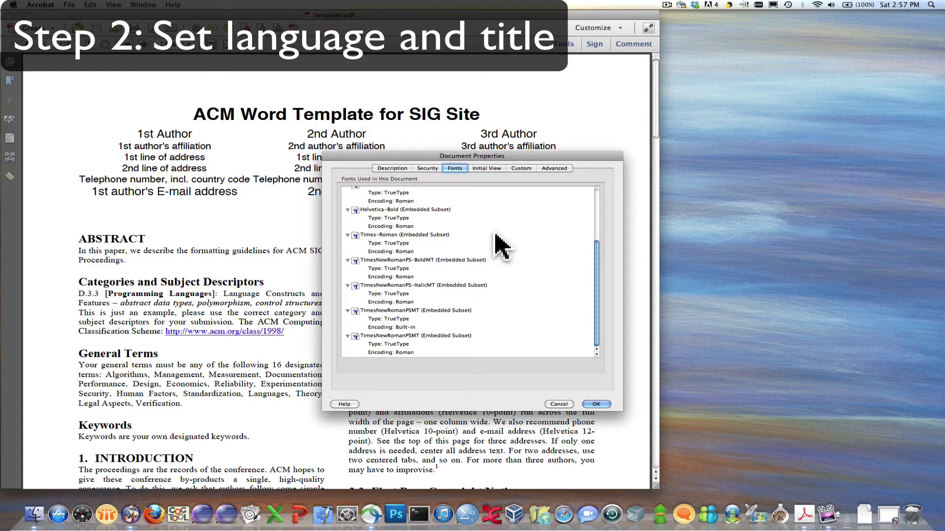
# Set the document language to English in the Advanced properties.
pyautogui.click(555, 169)
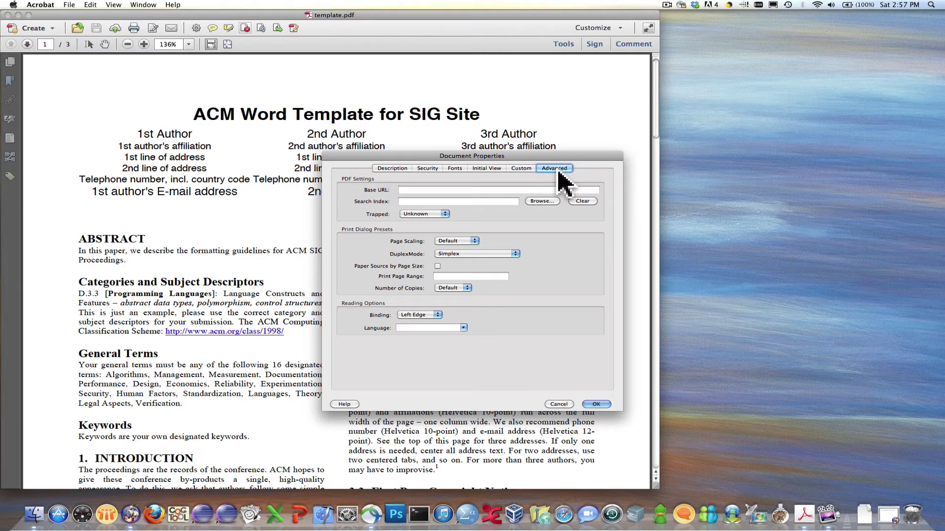
pyautogui.click(463, 328)
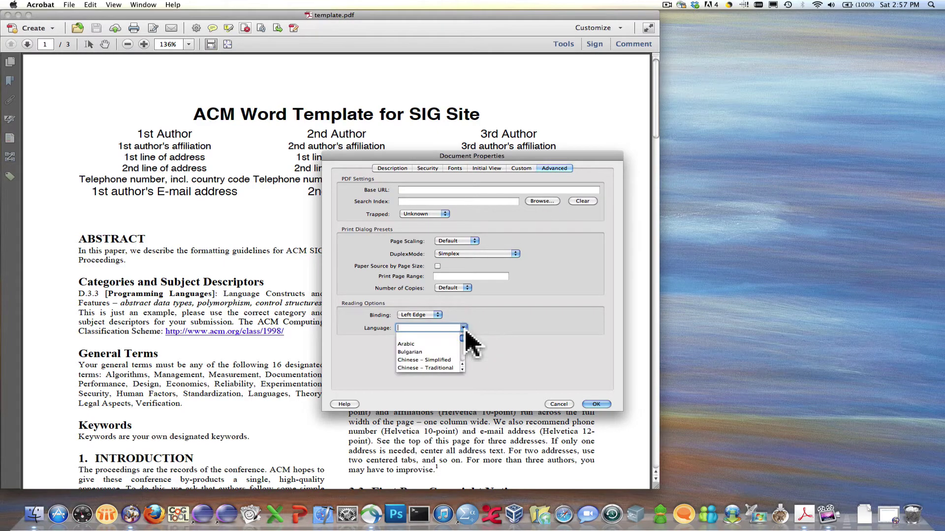
pyautogui.scroll(-3, 446, 362)
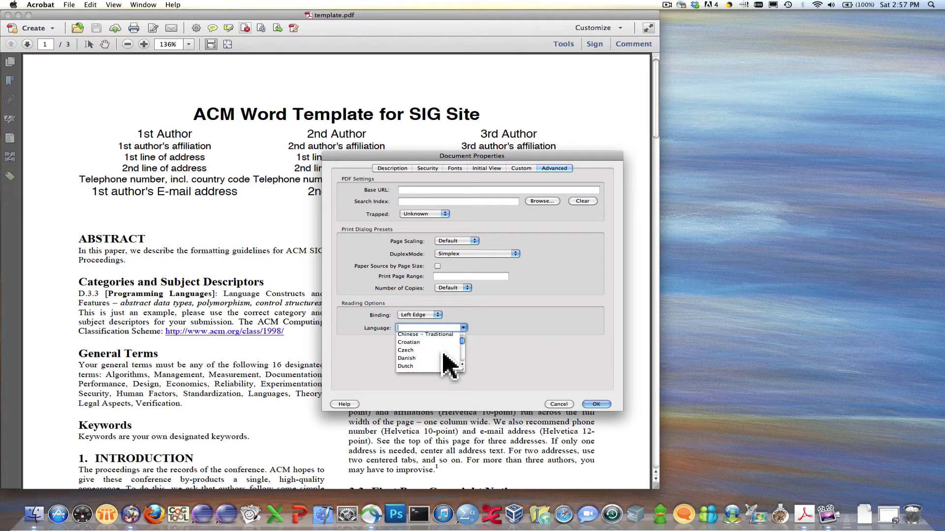
pyautogui.scroll(-2, 447, 361)
pyautogui.click(413, 358)
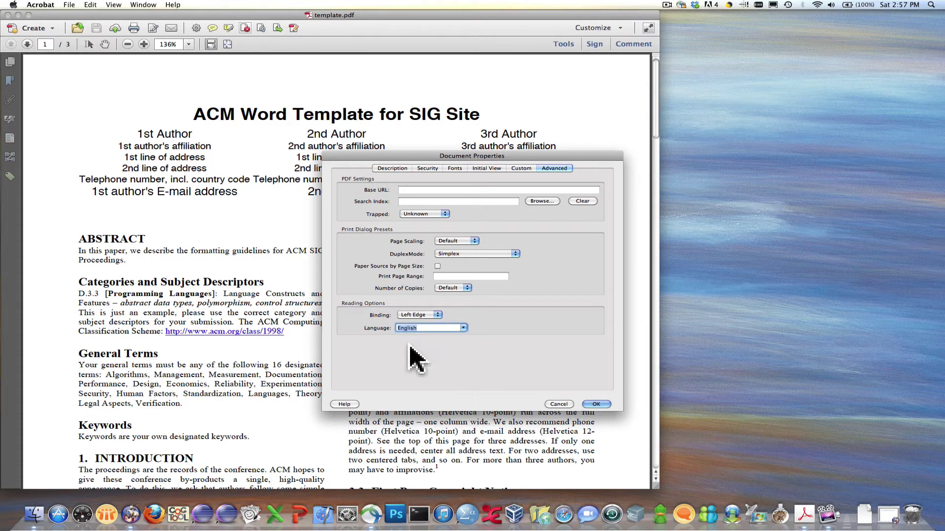
# Show the document title in the window and check the title 'ACM Word Template for SIG Site'.
pyautogui.click(492, 171)
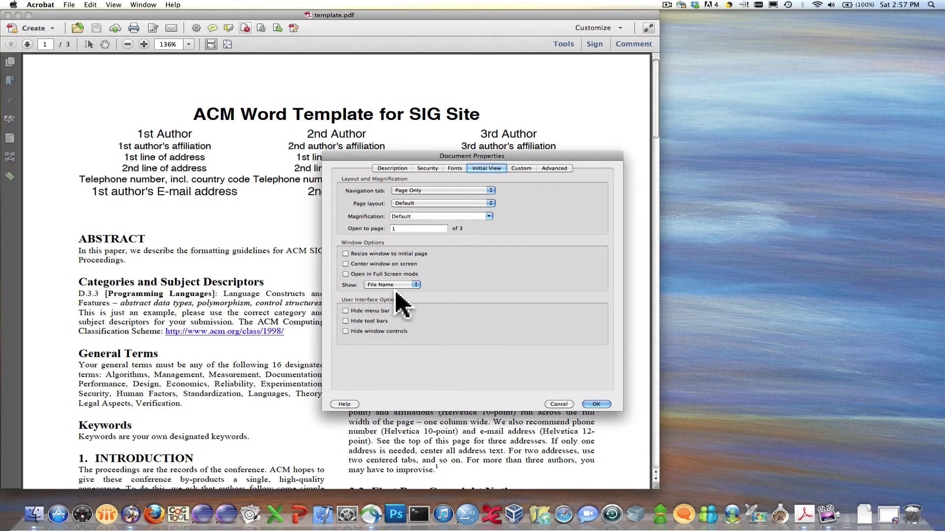
pyautogui.click(417, 286)
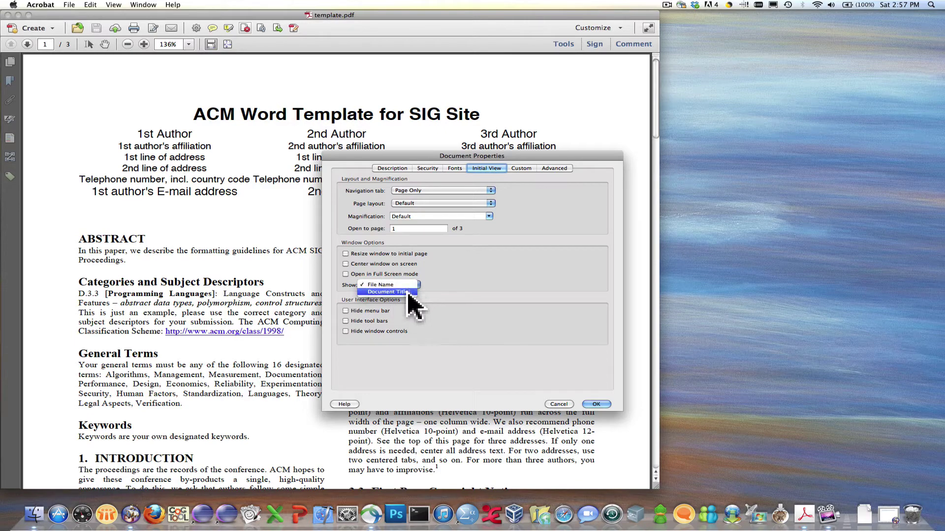
pyautogui.click(410, 293)
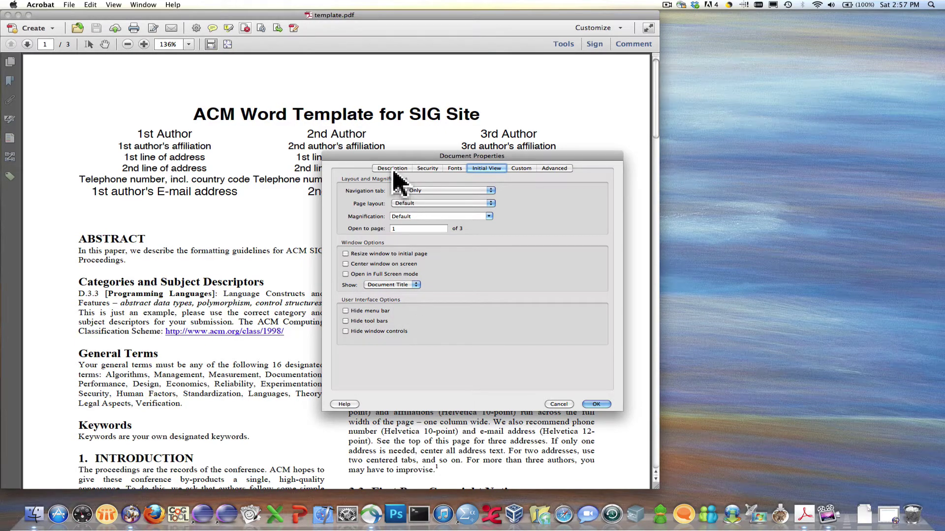
pyautogui.click(394, 168)
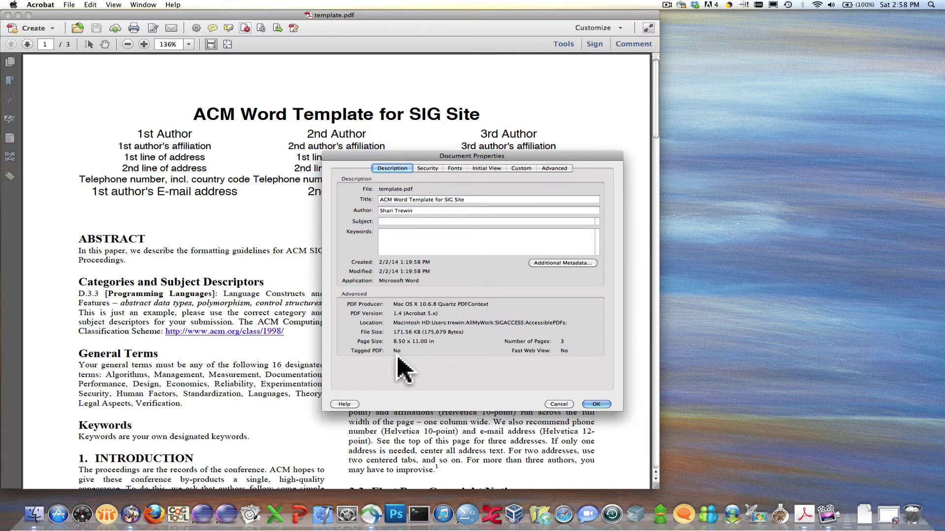
# Apply the property changes, add tags to the document, and close the Recognition Report.
pyautogui.click(596, 404)
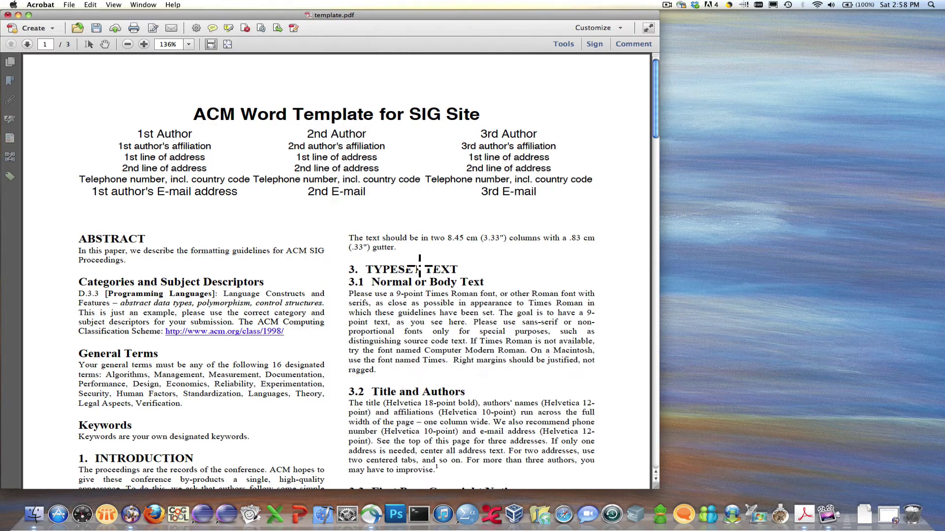
pyautogui.click(114, 5)
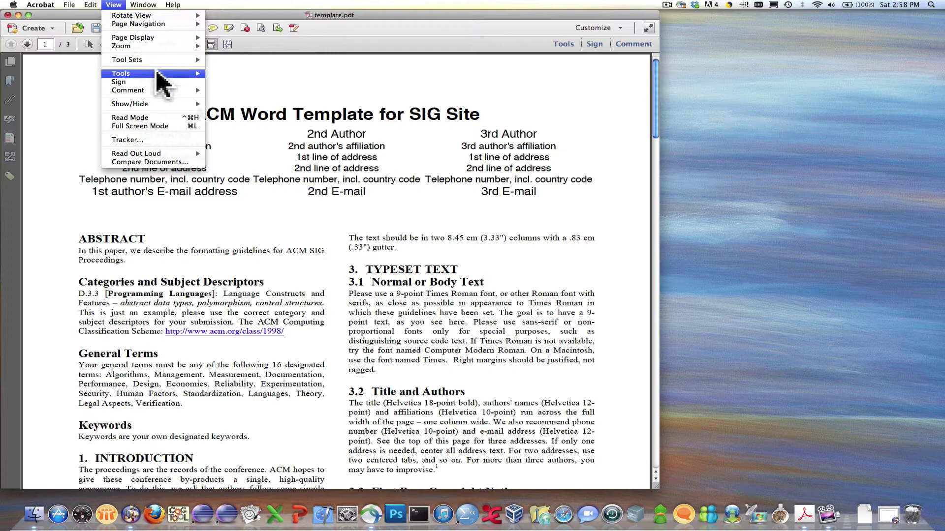
pyautogui.moveTo(121, 73)
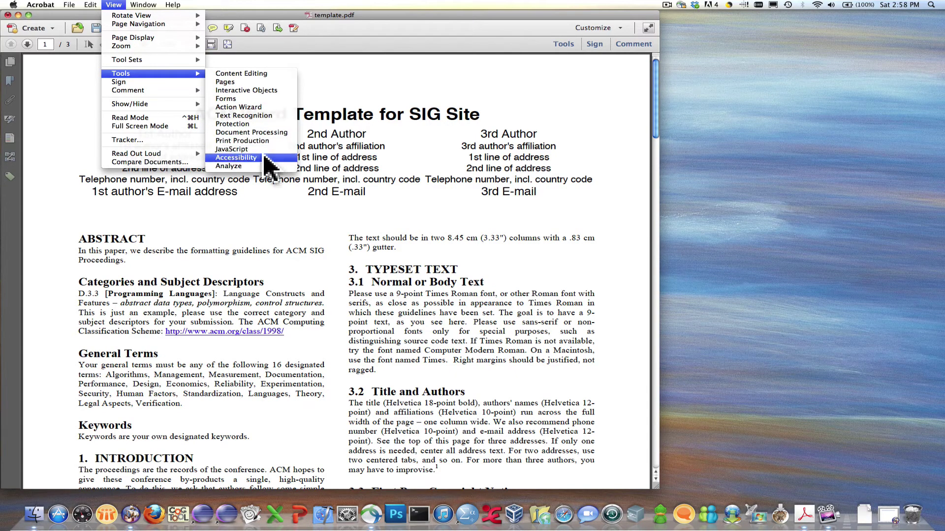
pyautogui.click(269, 158)
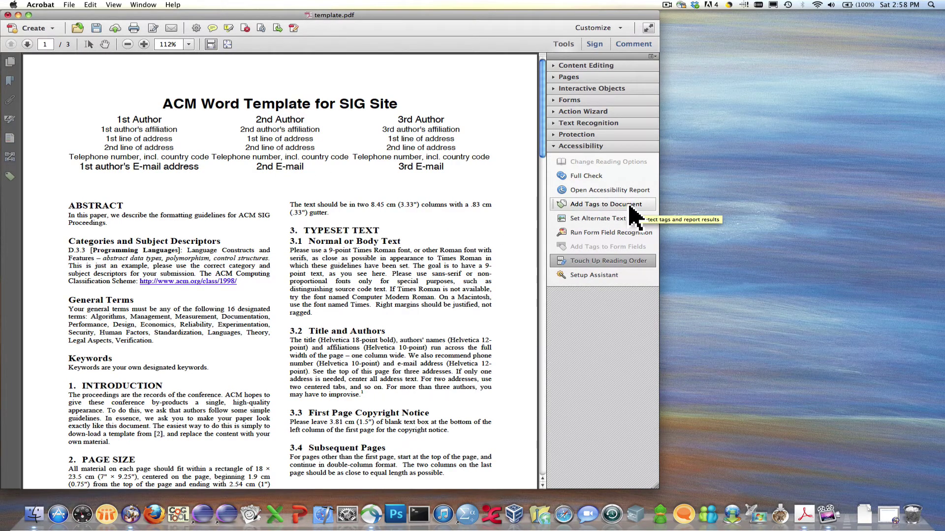
pyautogui.click(624, 205)
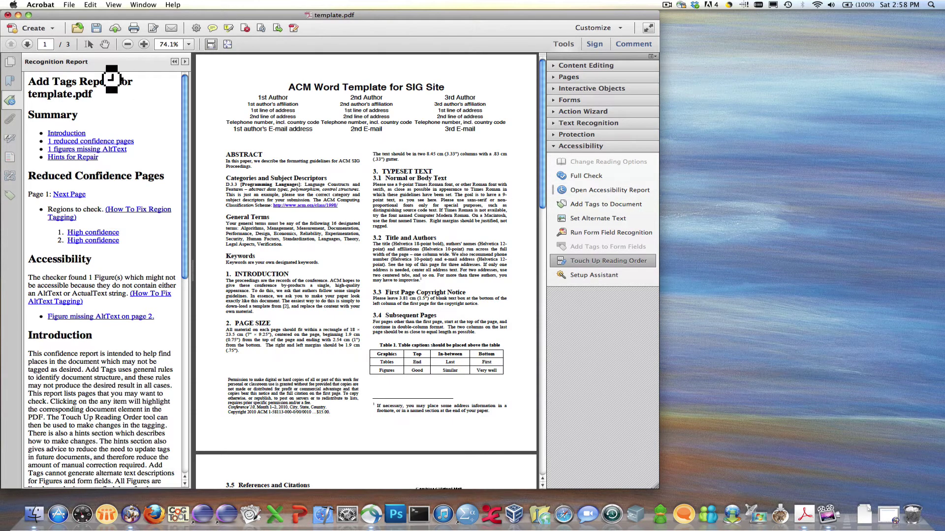
pyautogui.click(178, 63)
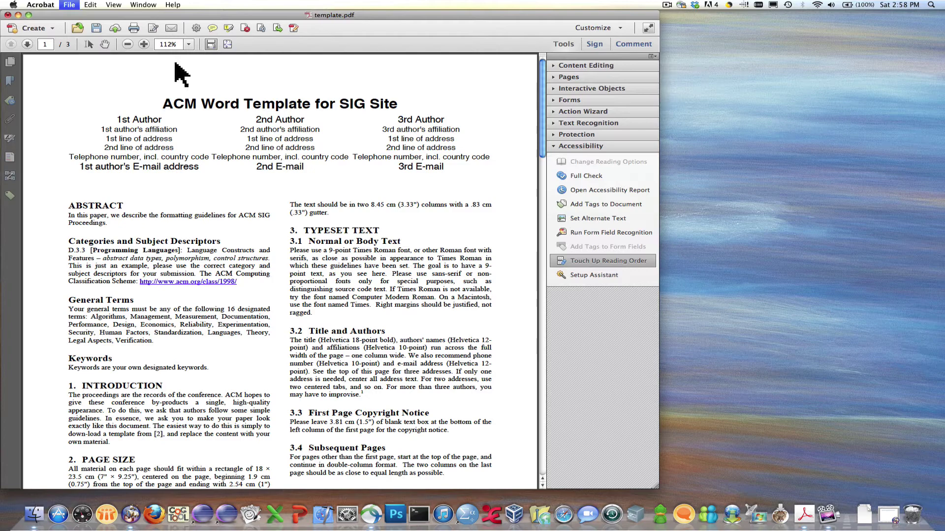
# Confirm Tagged PDF: Yes and recheck the font list, including non-embedded Times-Roman.
pyautogui.press('super+d')
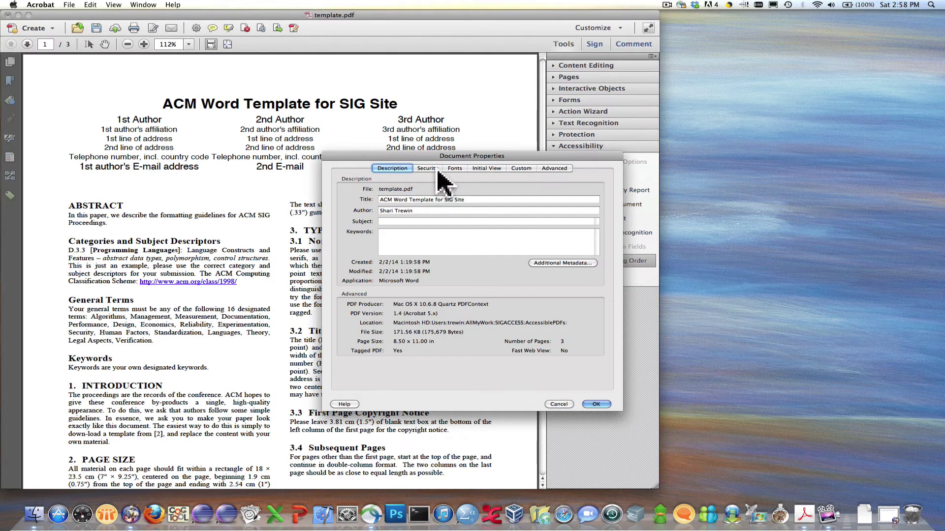
pyautogui.click(454, 169)
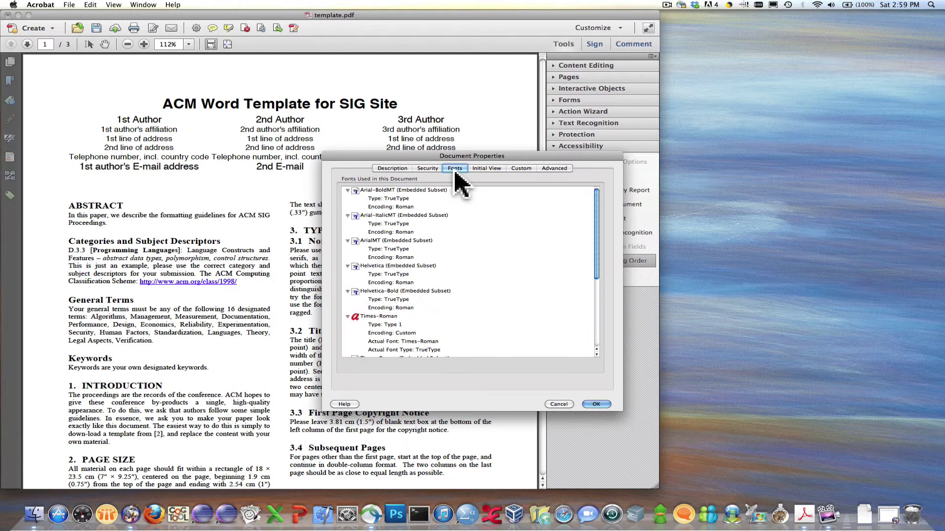
pyautogui.scroll(-2, 496, 281)
pyautogui.scroll(-2, 499, 285)
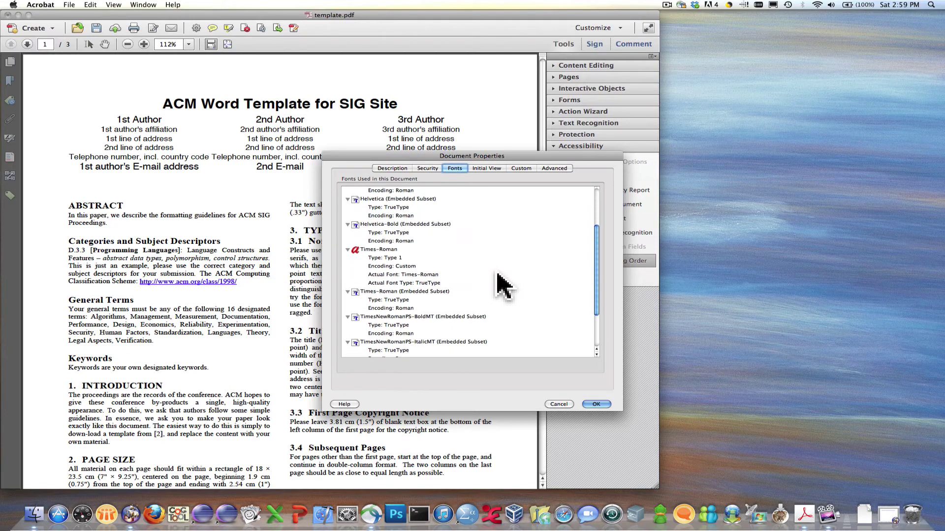
pyautogui.scroll(-1, 498, 284)
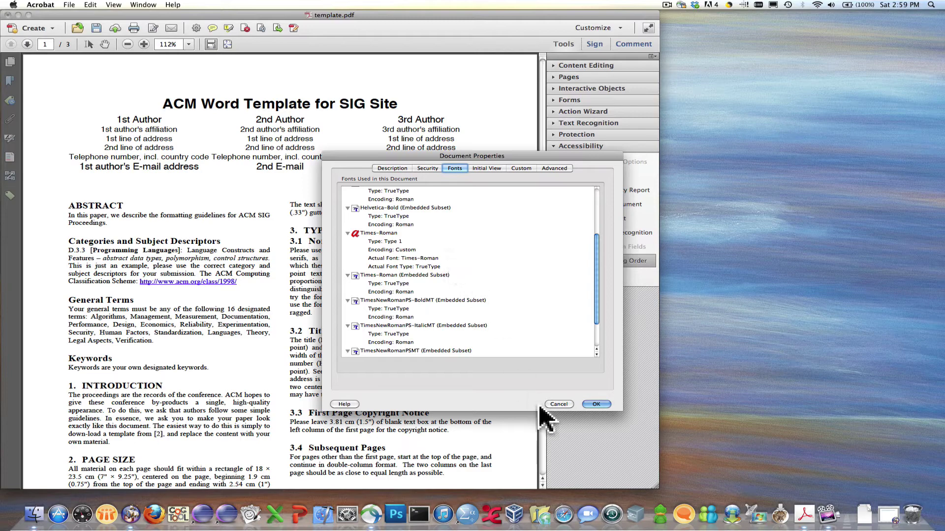
pyautogui.click(594, 406)
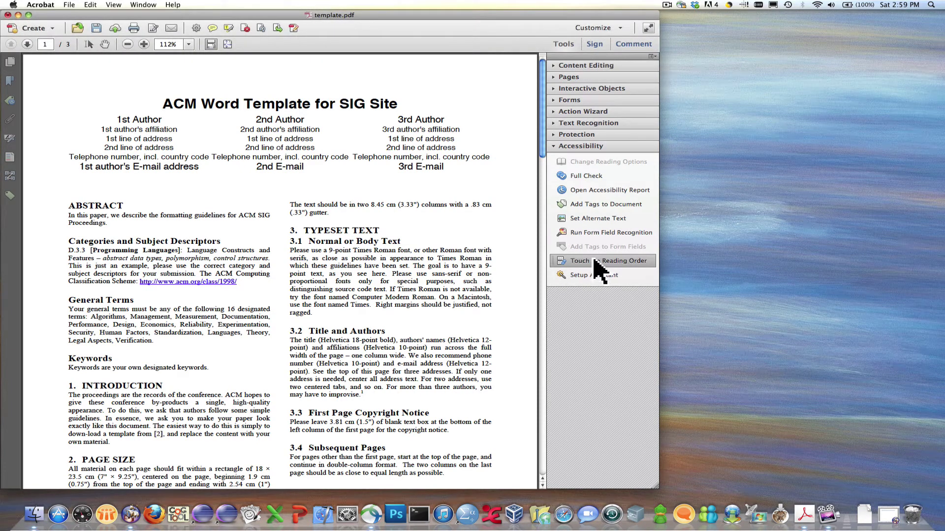
# Save alt text for the Combined Virtual Mall figure: two areas joined by a 'Virtual Hallway'.
pyautogui.click(595, 221)
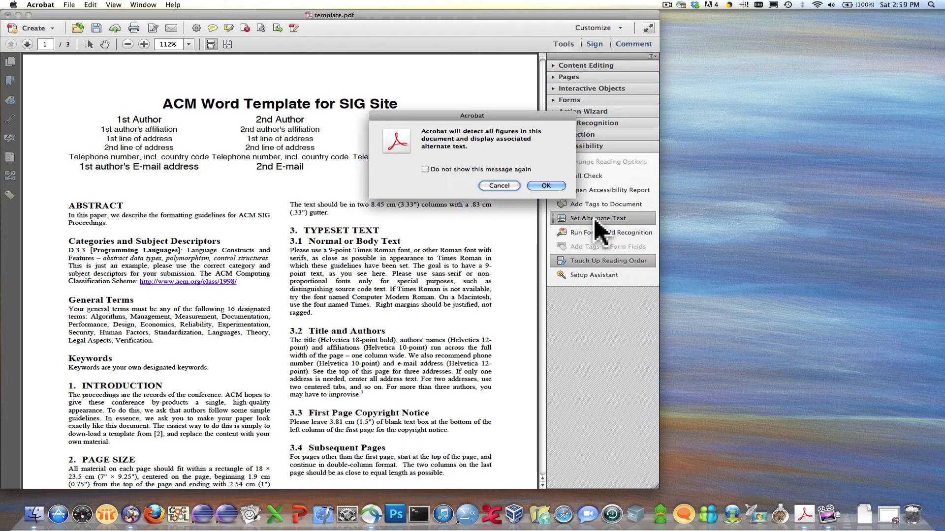
pyautogui.click(545, 186)
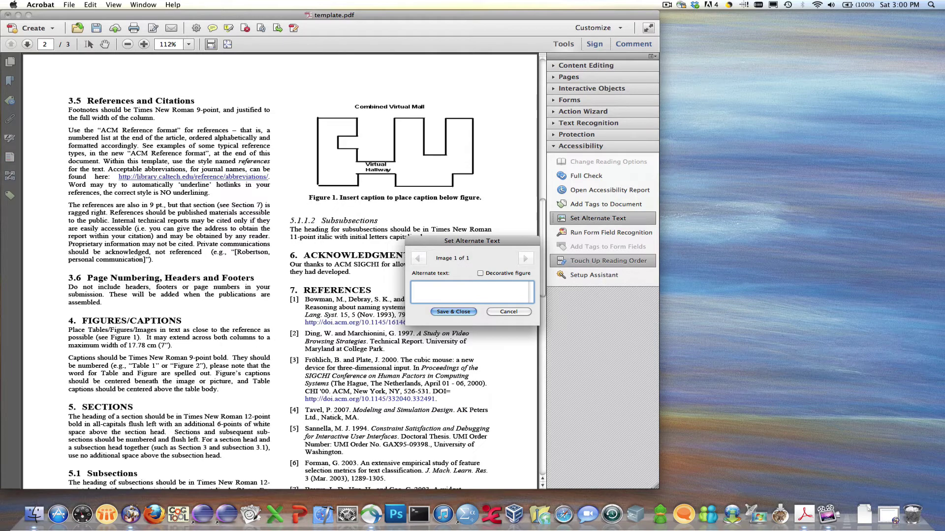
pyautogui.write("Schematic of a 'Combined Virtual Mall' comprising two areas connected by a 'Virtual Hallway'.")
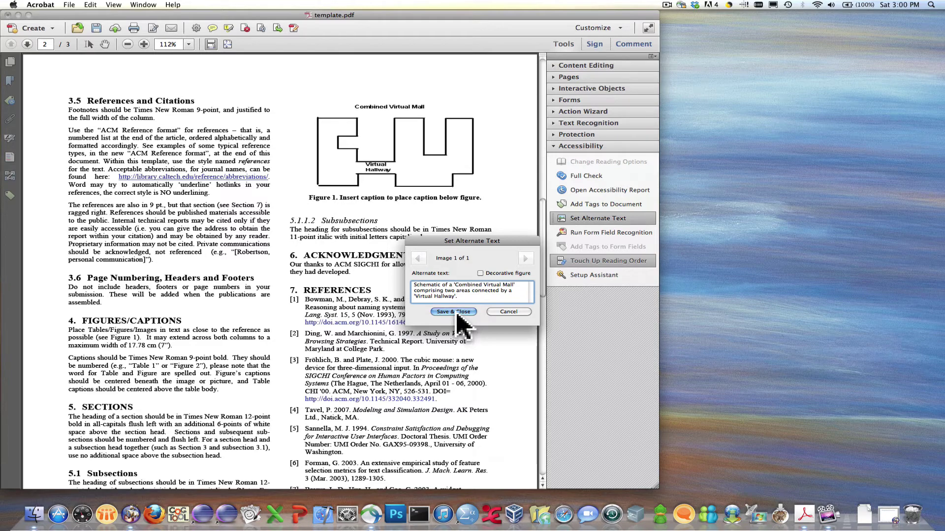
pyautogui.click(459, 311)
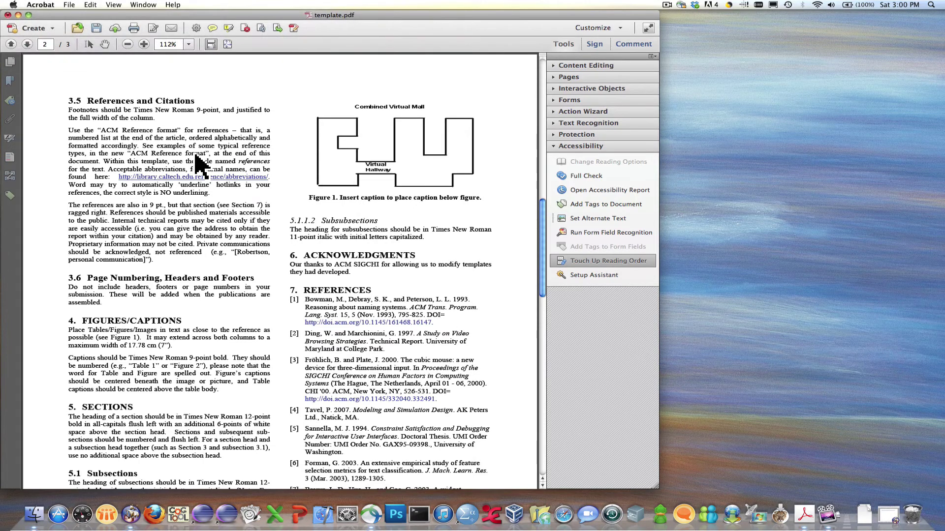
# Set the tab order of all three pages to Use Document Structure.
pyautogui.click(11, 63)
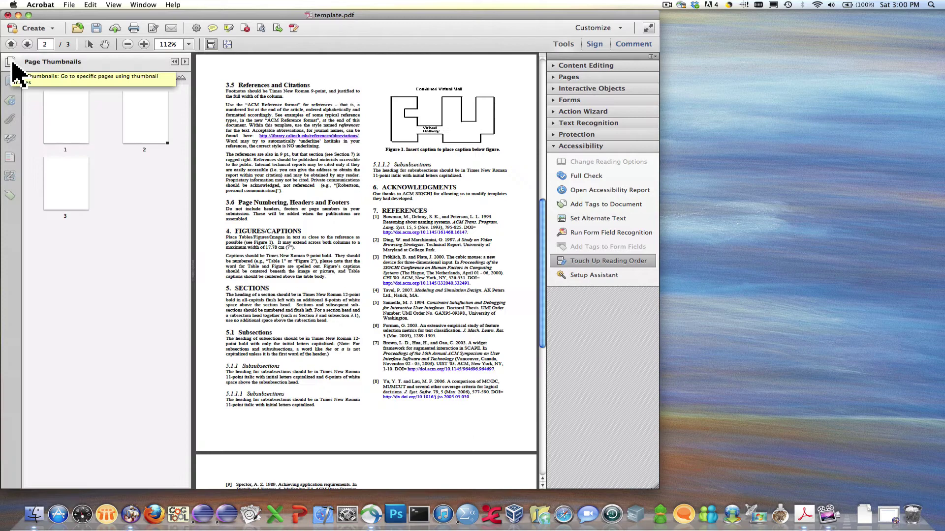
pyautogui.click(71, 125)
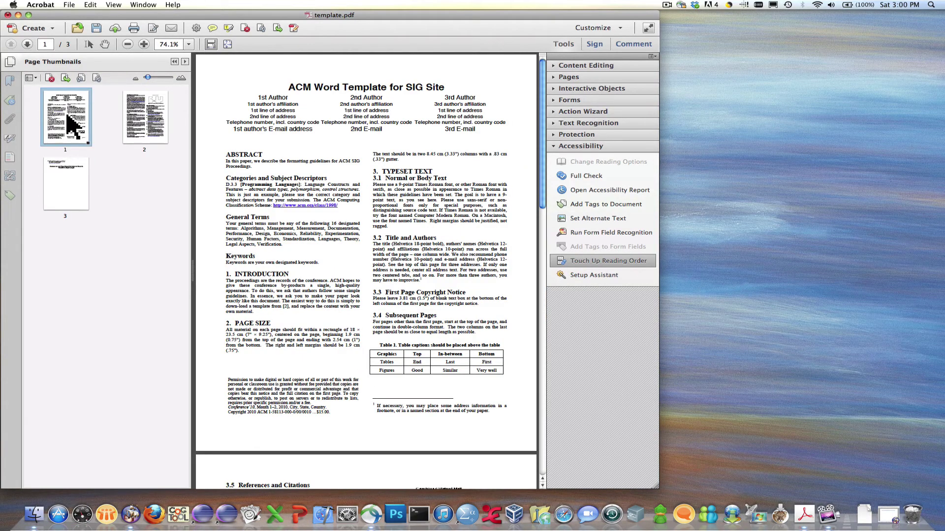
pyautogui.press('super+a')
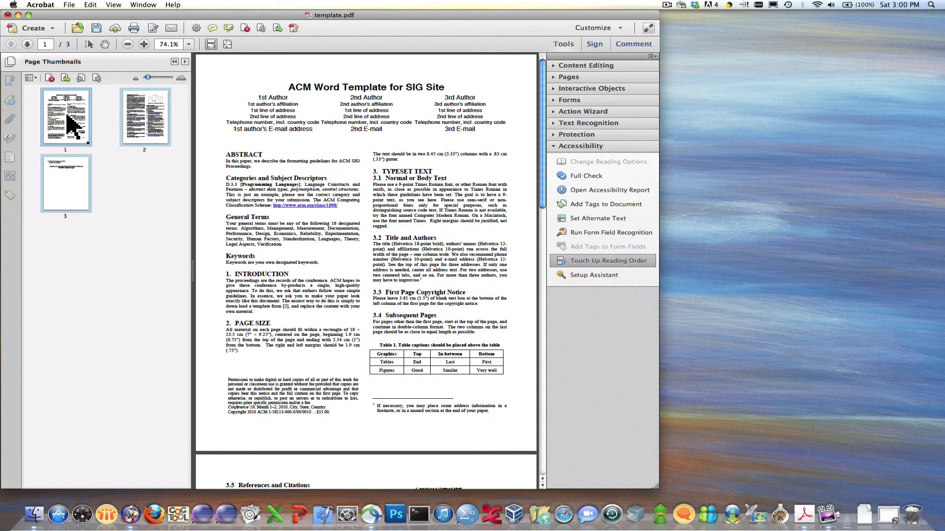
pyautogui.rightClick(67, 115)
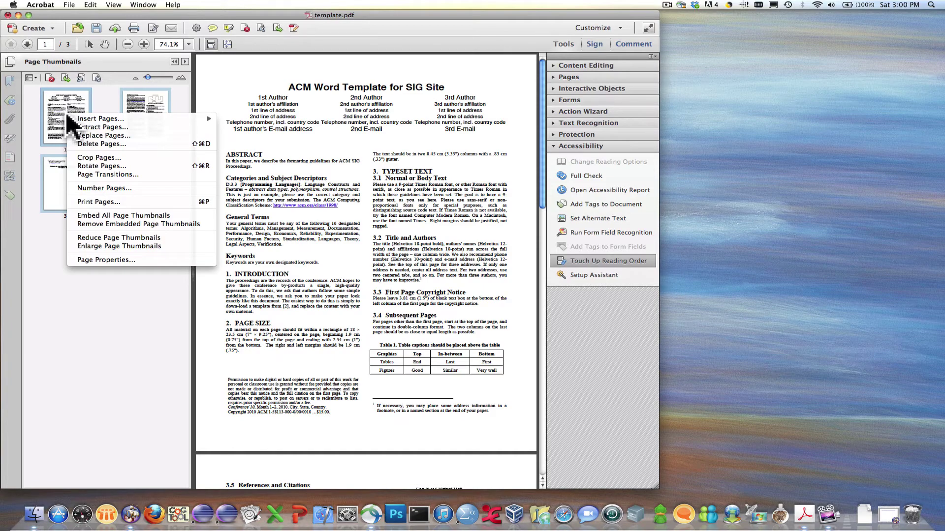
pyautogui.click(137, 260)
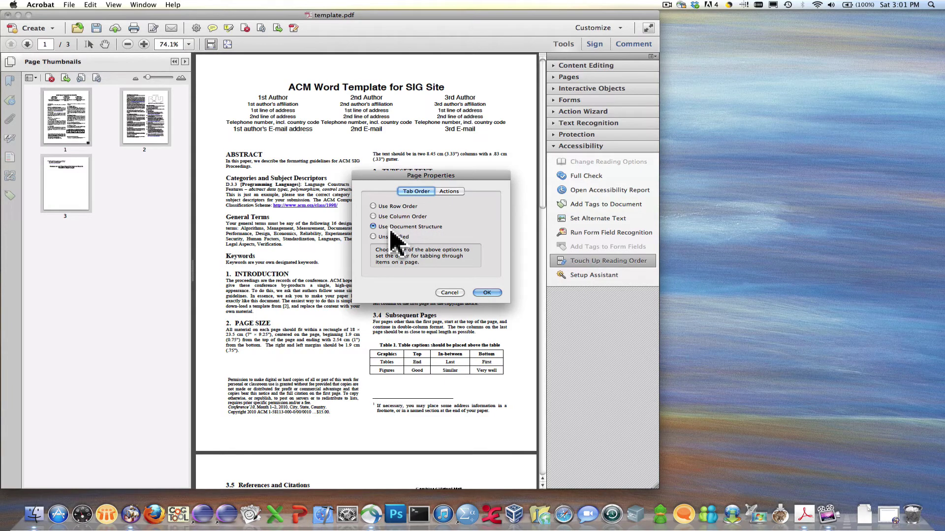
pyautogui.click(490, 293)
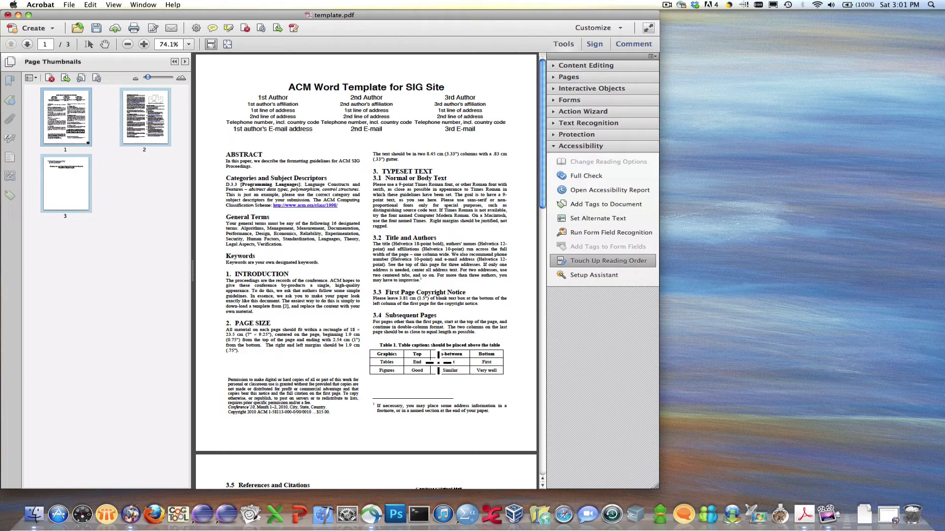
# Start Touch Up Reading Order to show numbered content blocks over page 1.
pyautogui.rightClick(440, 362)
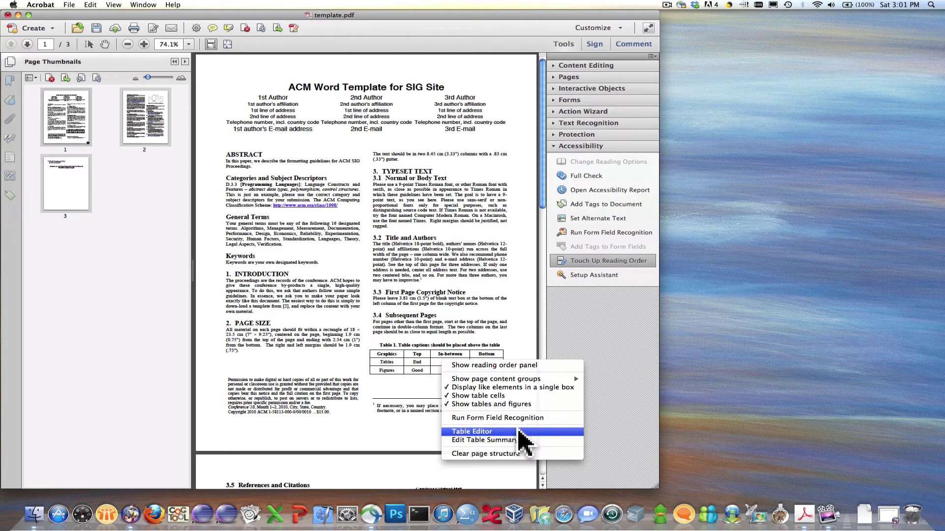
pyautogui.click(431, 380)
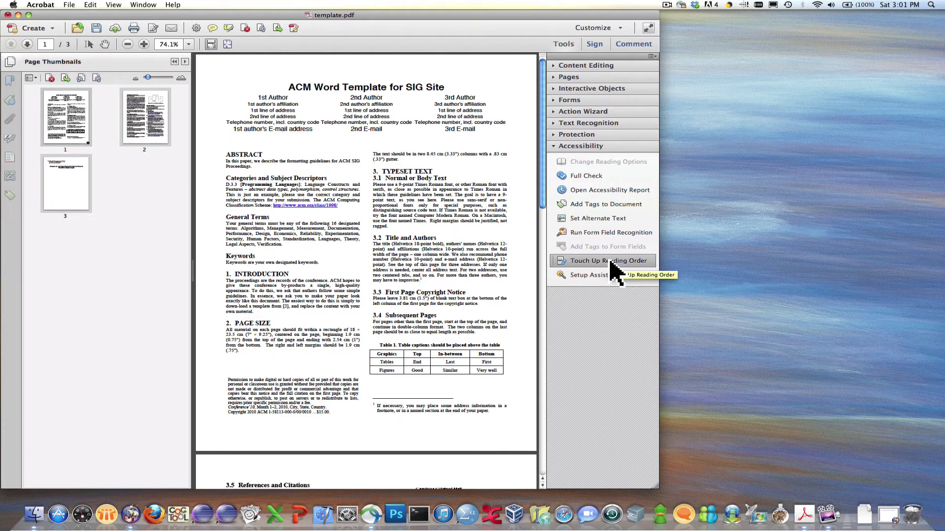
pyautogui.click(615, 273)
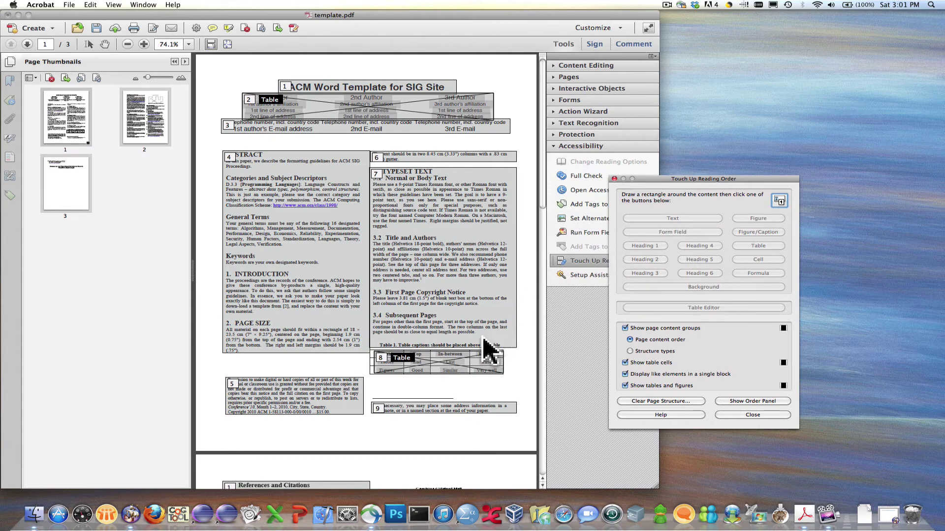
# Open Table 1 in the Table Editor to show its TH and TD cell tags.
pyautogui.rightClick(456, 375)
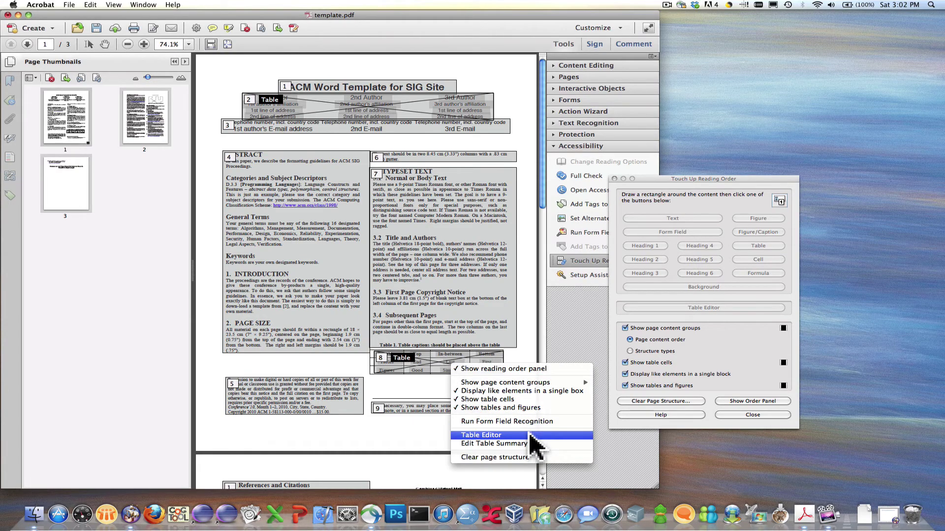
pyautogui.click(530, 435)
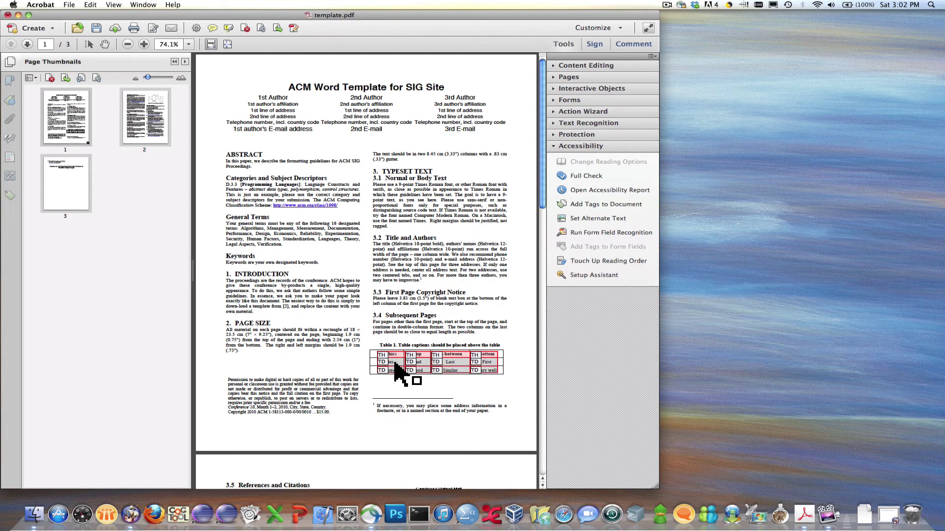
# Make the Tables cell a header cell with Row scope.
pyautogui.rightClick(393, 363)
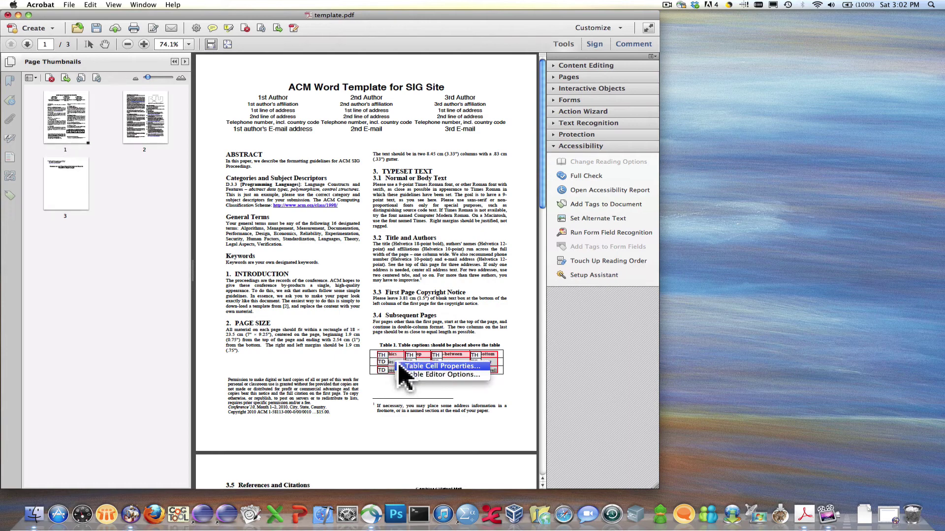
pyautogui.click(439, 366)
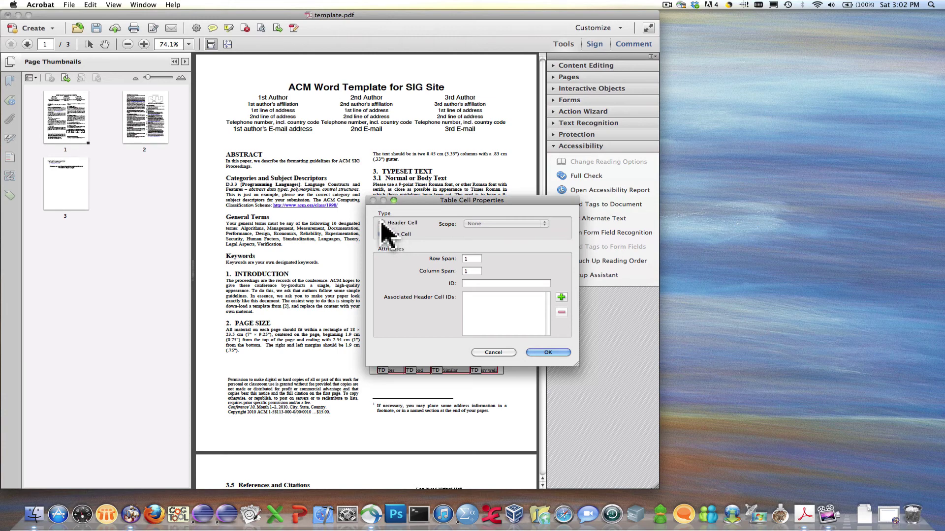
pyautogui.click(382, 223)
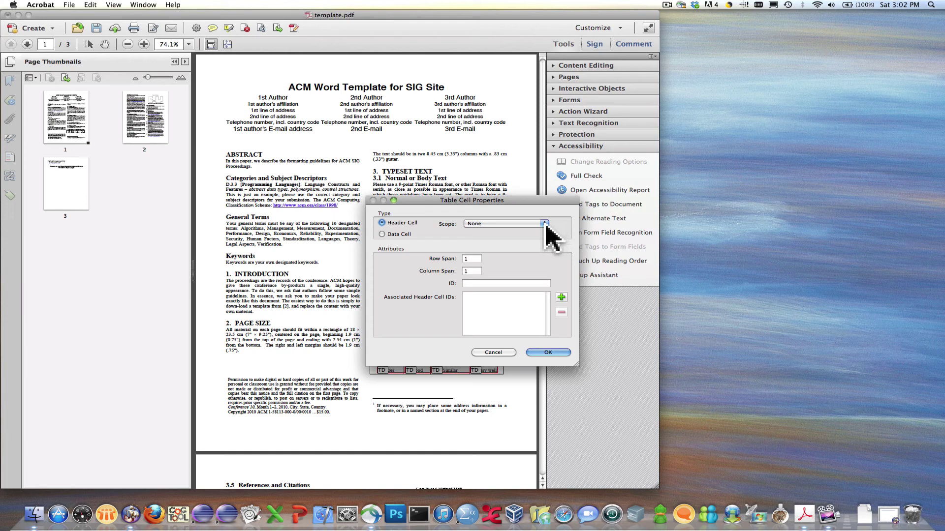
pyautogui.click(547, 224)
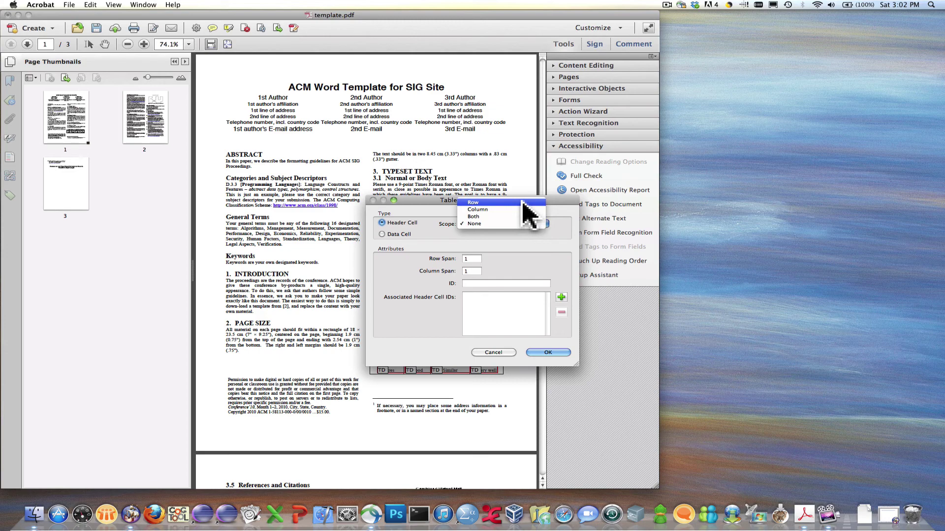
pyautogui.click(522, 201)
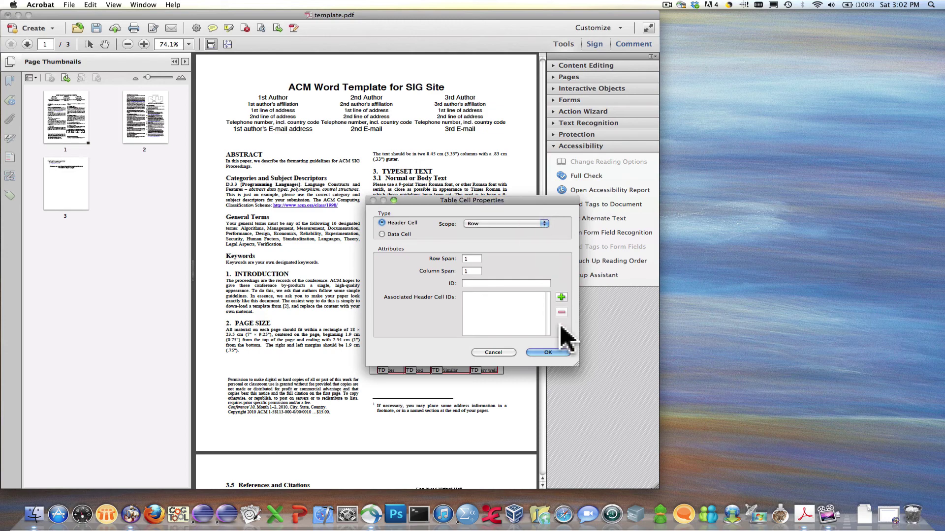
pyautogui.click(554, 353)
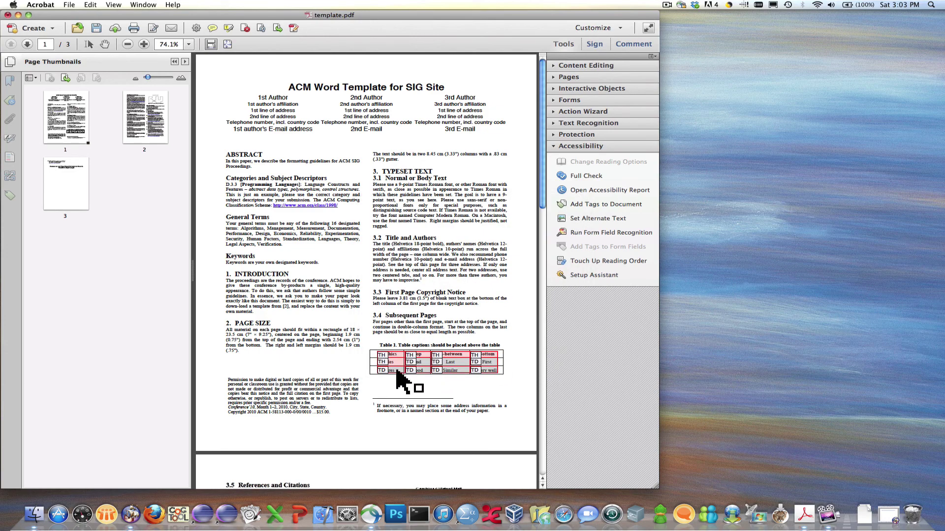
# Make the Figures cell a header cell with Row scope.
pyautogui.rightClick(397, 371)
pyautogui.click(413, 373)
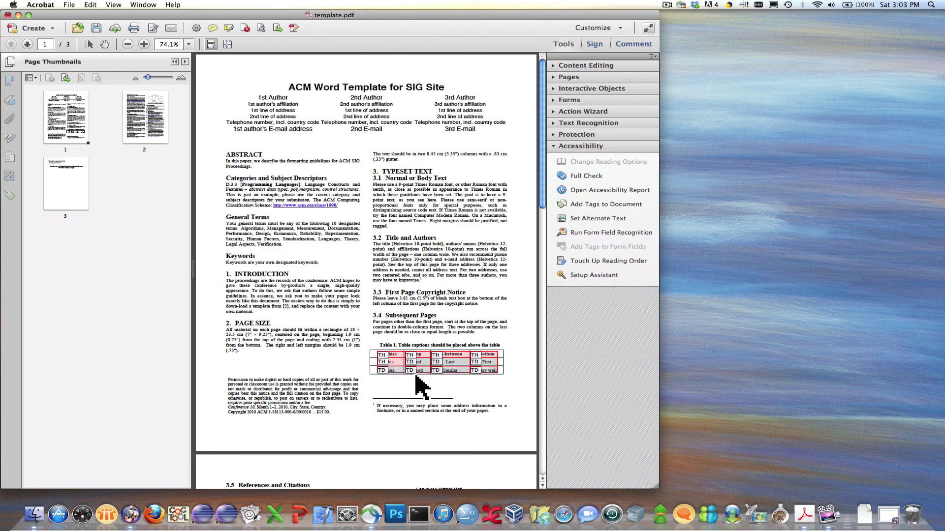
pyautogui.click(399, 222)
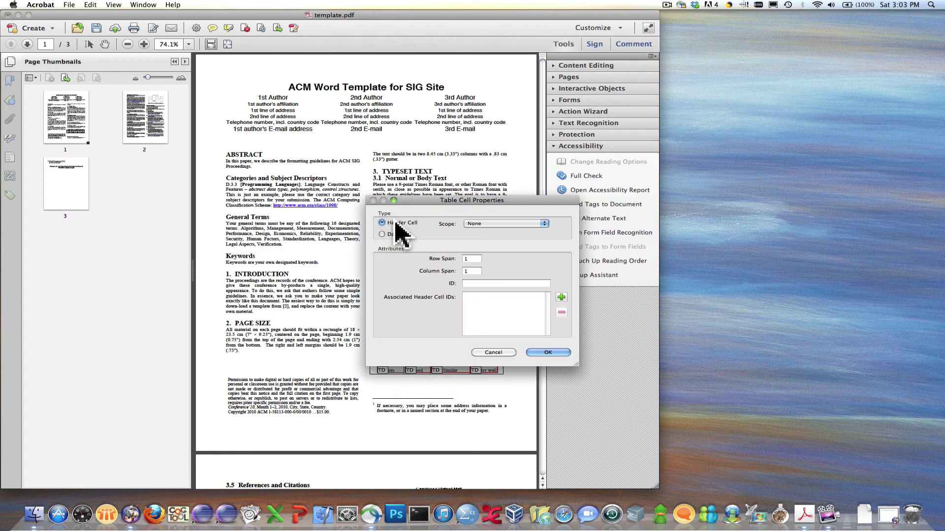
pyautogui.click(545, 225)
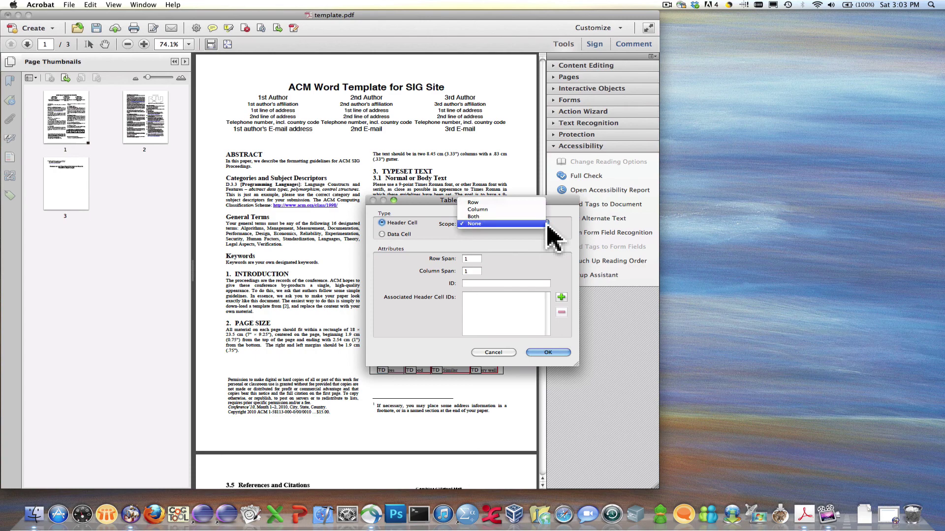
pyautogui.click(522, 203)
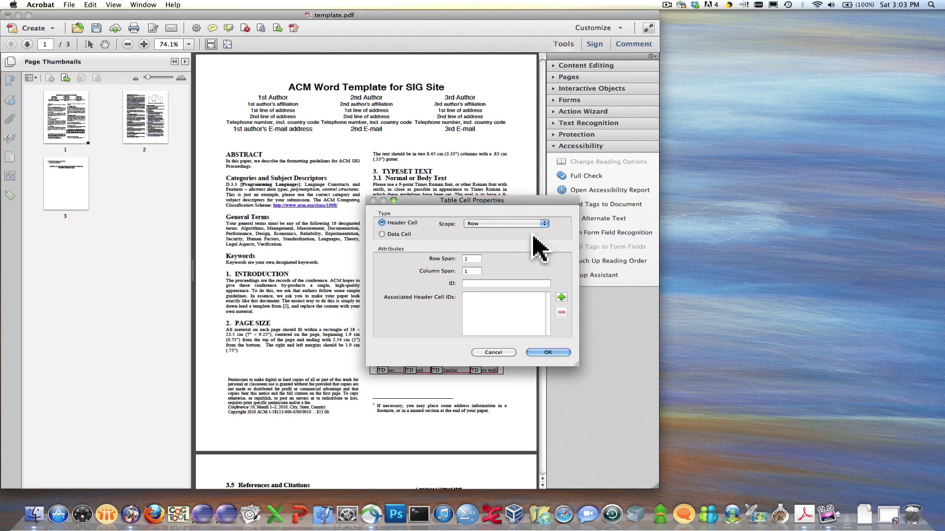
pyautogui.click(548, 353)
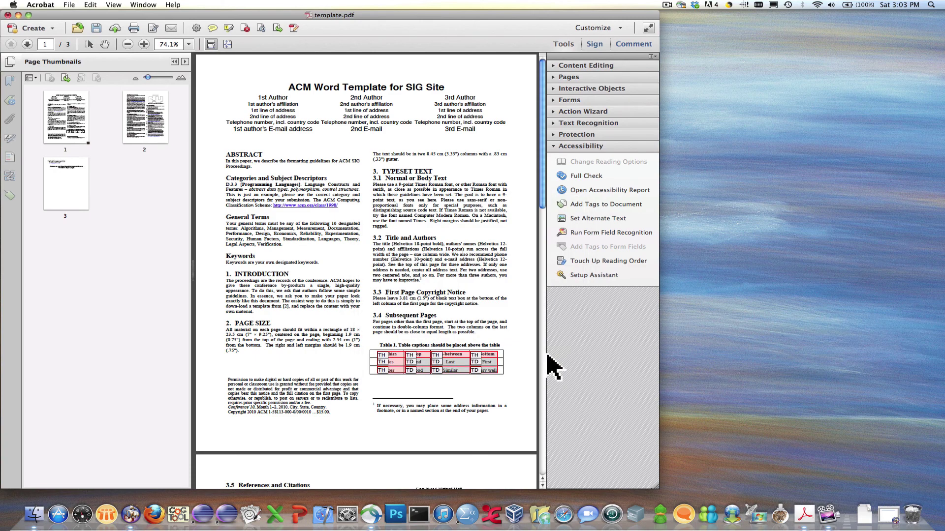